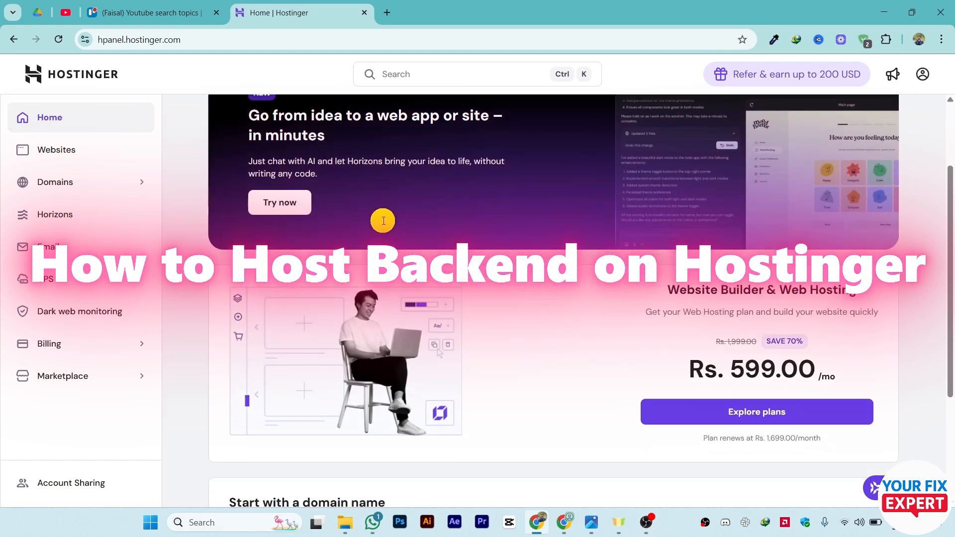
scroll(382, 221, up, 2)
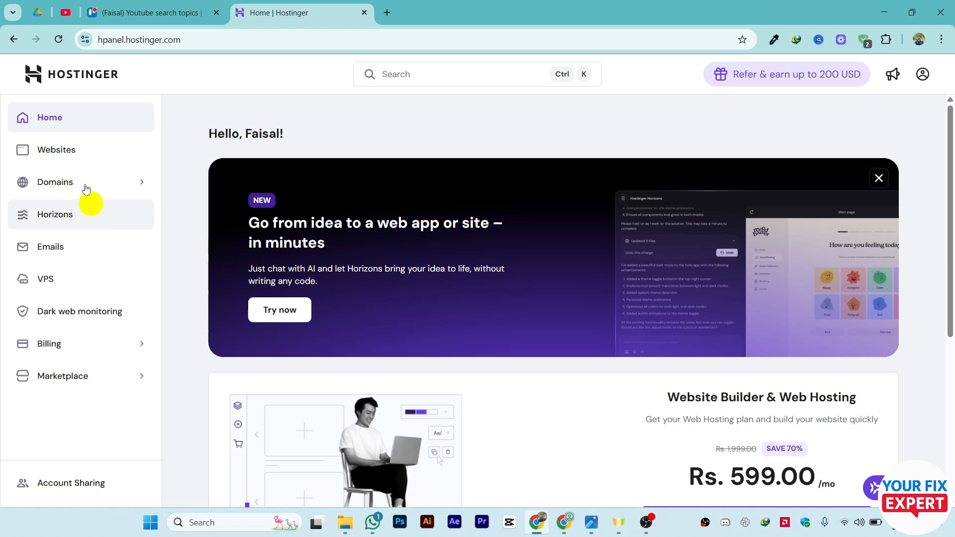
- Go to the VPS section and review the KVM VPS offering before starting the wizard
click(88, 286)
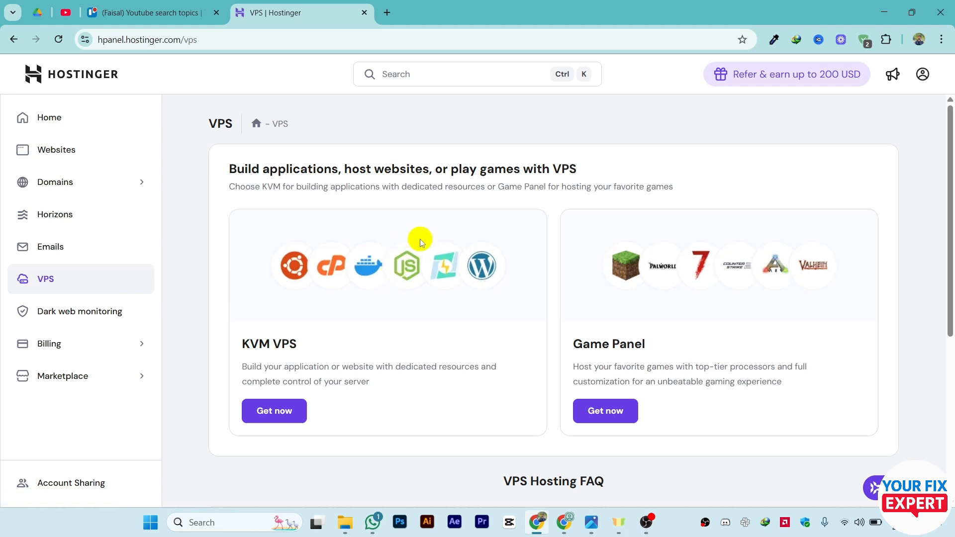
scroll(427, 254, down, 1)
scroll(418, 239, up, 1)
drag(229, 169, 581, 165)
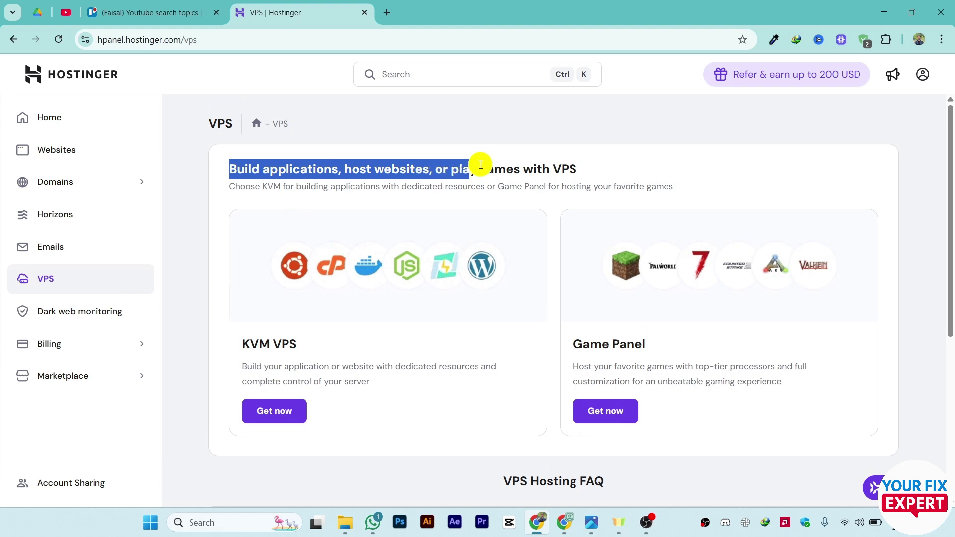
click(586, 165)
scroll(586, 165, down, 1)
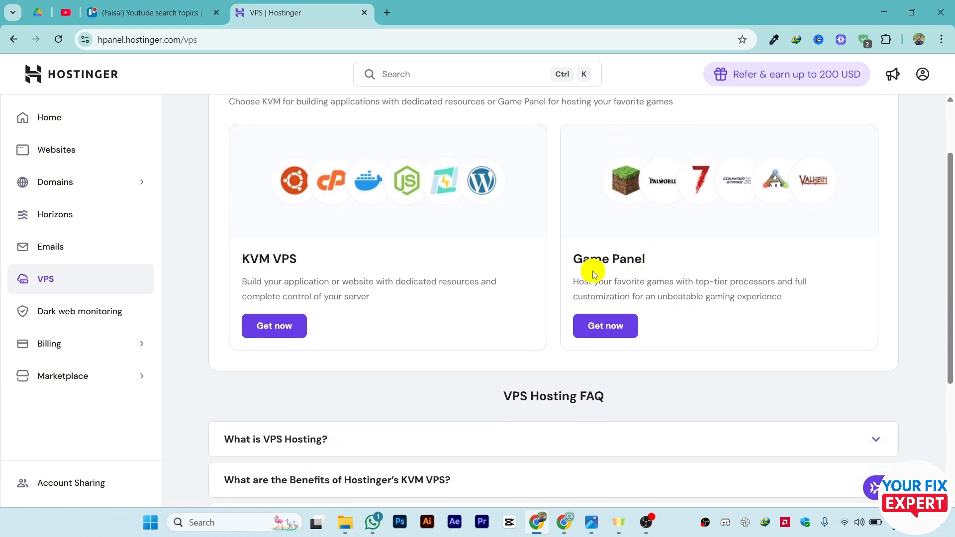
drag(574, 259, 657, 258)
click(426, 263)
drag(237, 258, 346, 251)
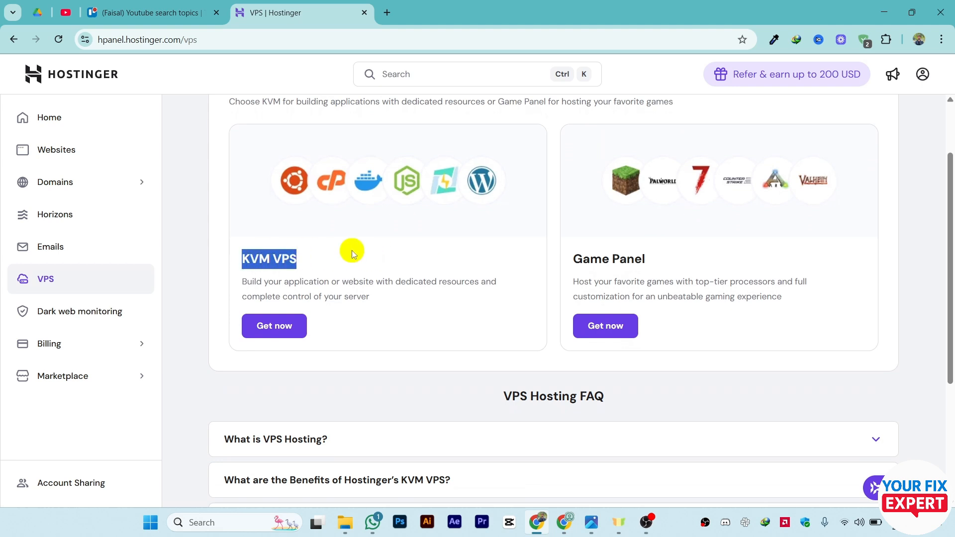
click(345, 251)
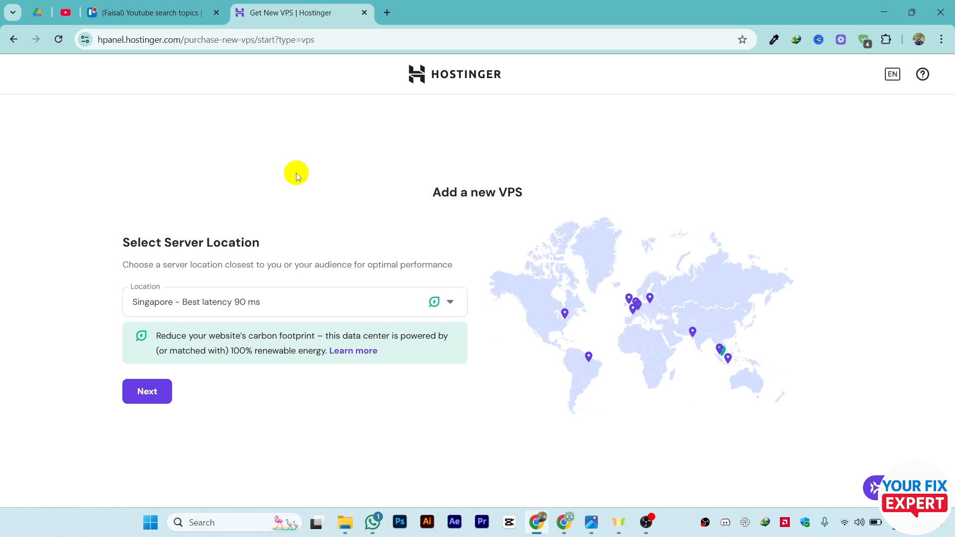
- Choose Brazil as the server location, then change it to Netherlands
drag(123, 242, 280, 237)
click(282, 241)
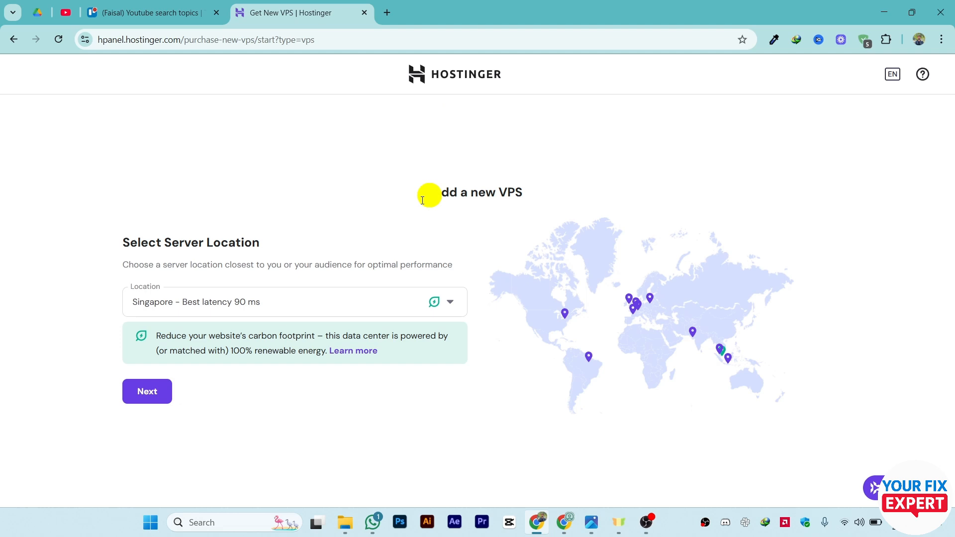
click(426, 302)
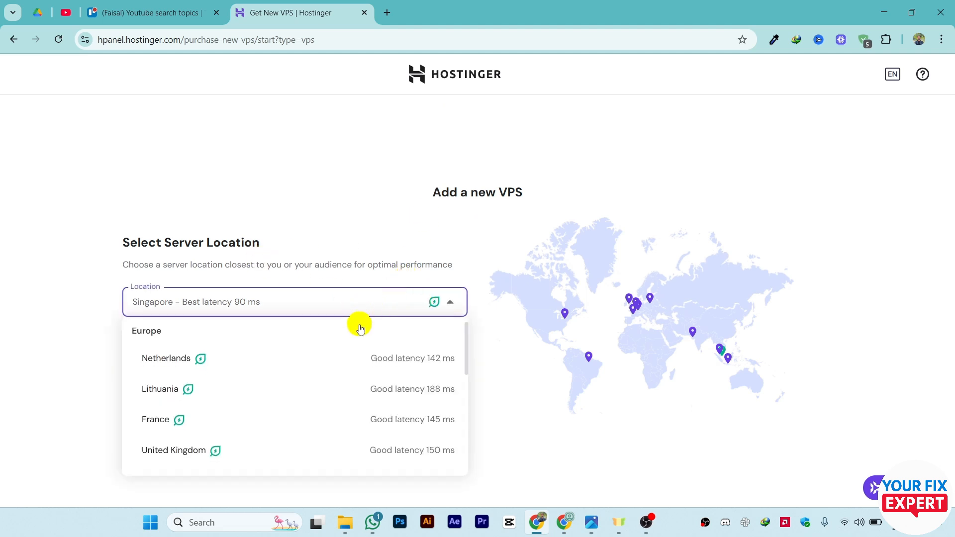
scroll(335, 373, down, 1)
scroll(334, 386, down, 1)
scroll(334, 381, down, 1)
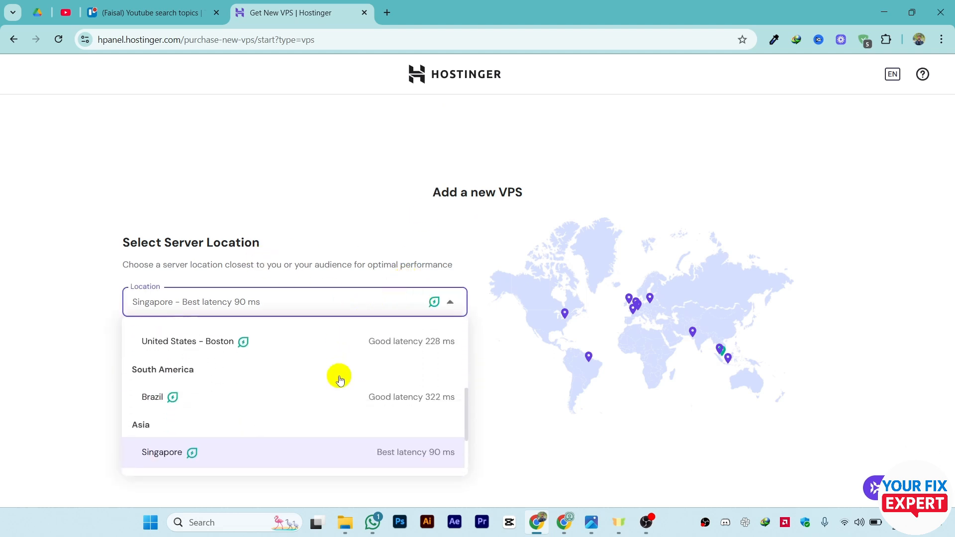
scroll(298, 388, down, 1)
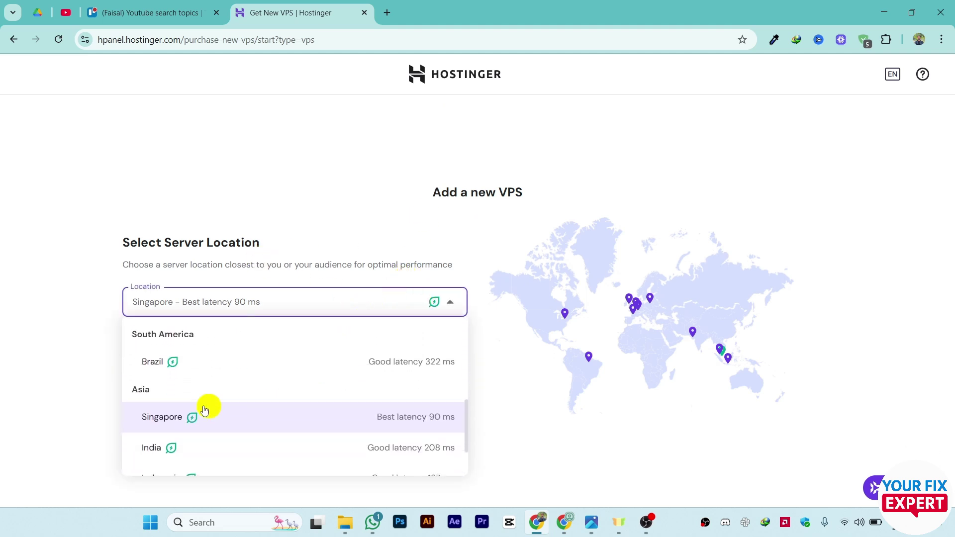
click(196, 362)
click(447, 302)
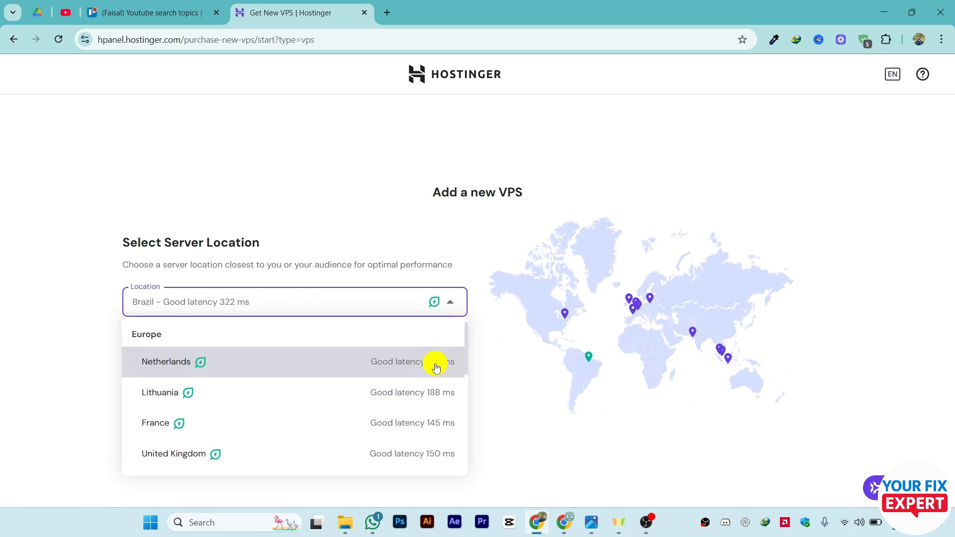
click(262, 367)
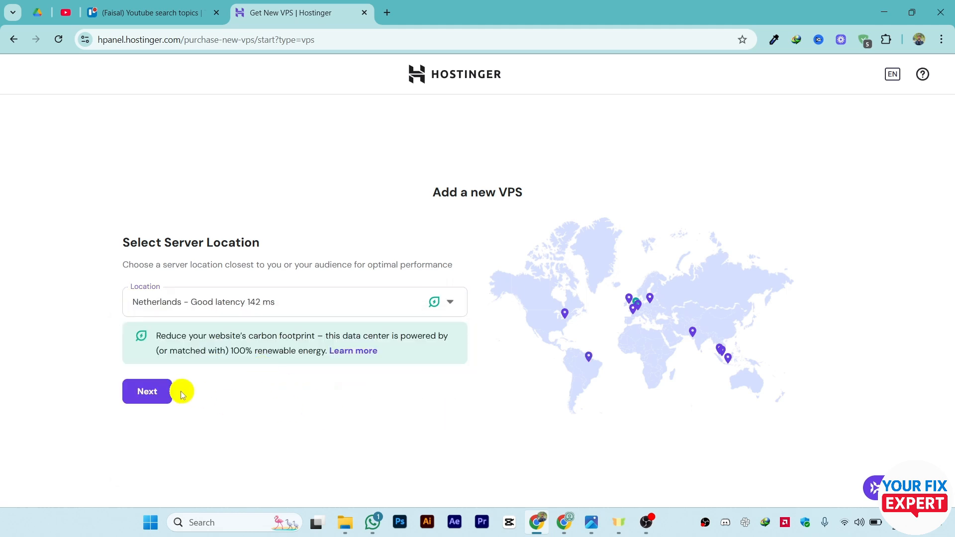
- Advance to the operating system step and reveal the full list of OS options
click(157, 392)
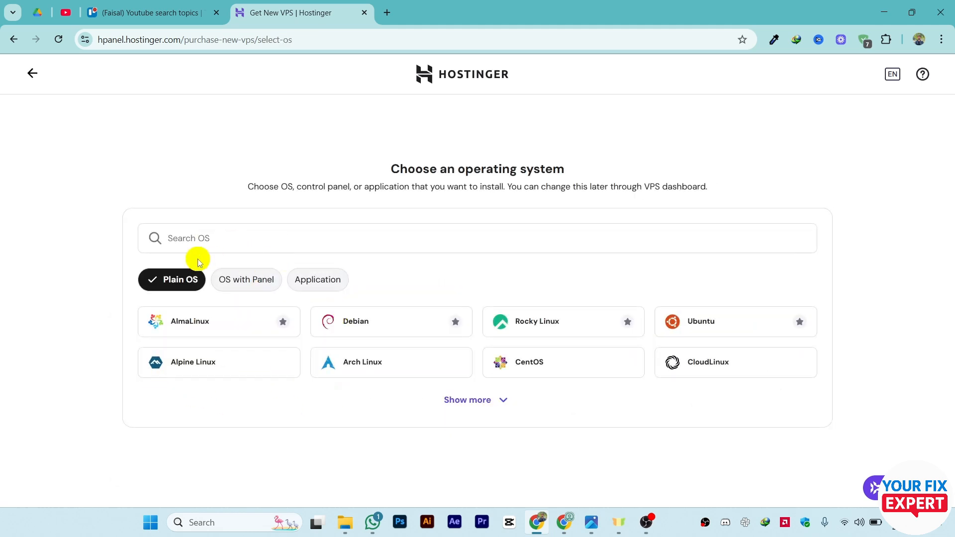
drag(384, 165, 597, 160)
click(597, 160)
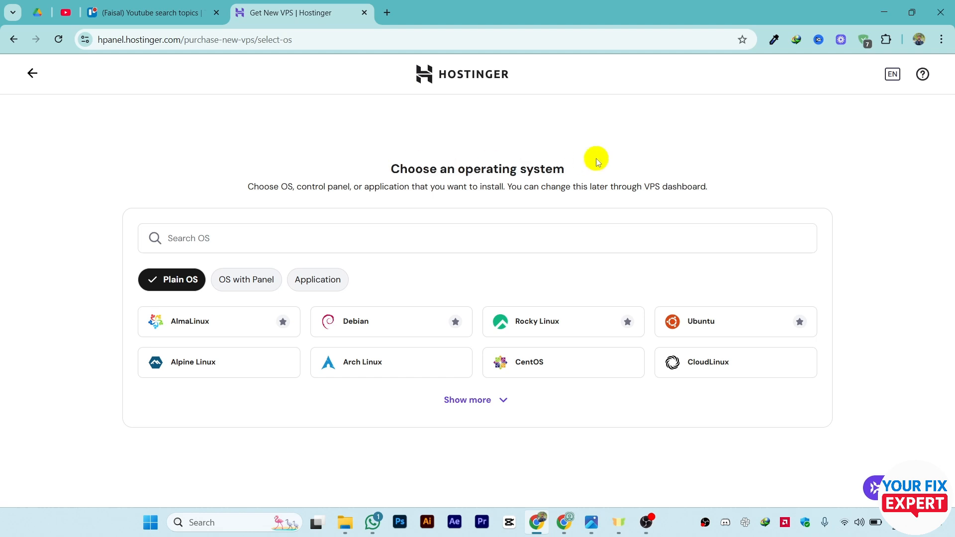
click(500, 400)
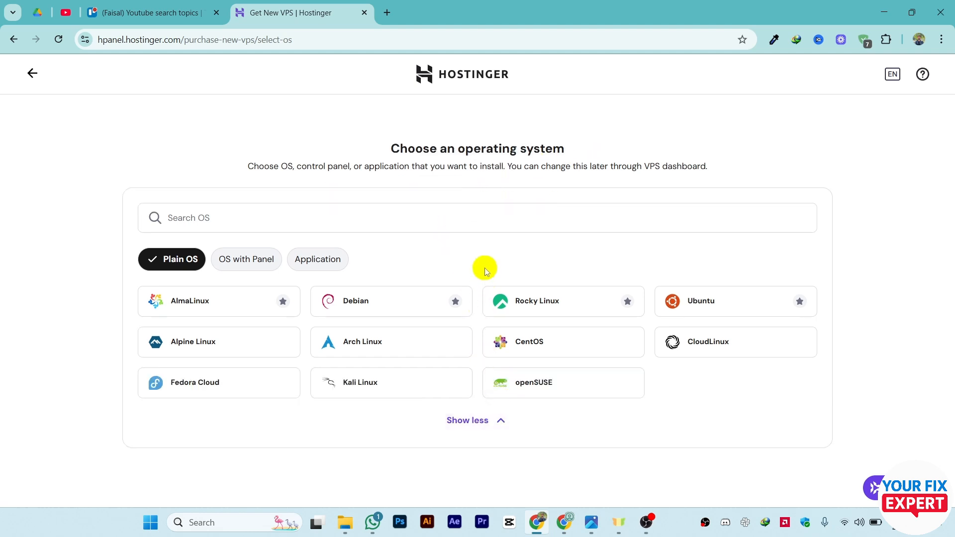
- Choose Ubuntu, first as 22.04 LTS, then switch the version to Ubuntu 25.04
click(720, 302)
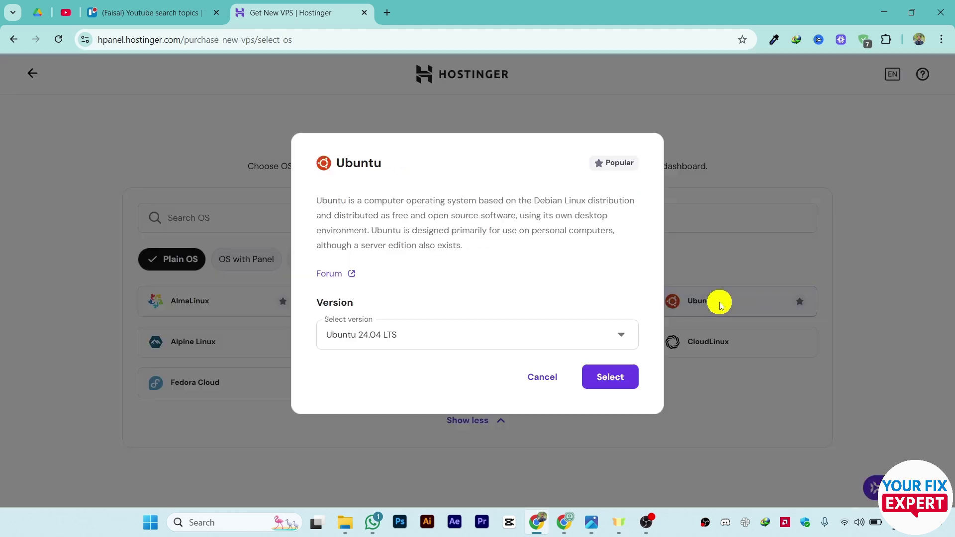
click(549, 335)
click(426, 438)
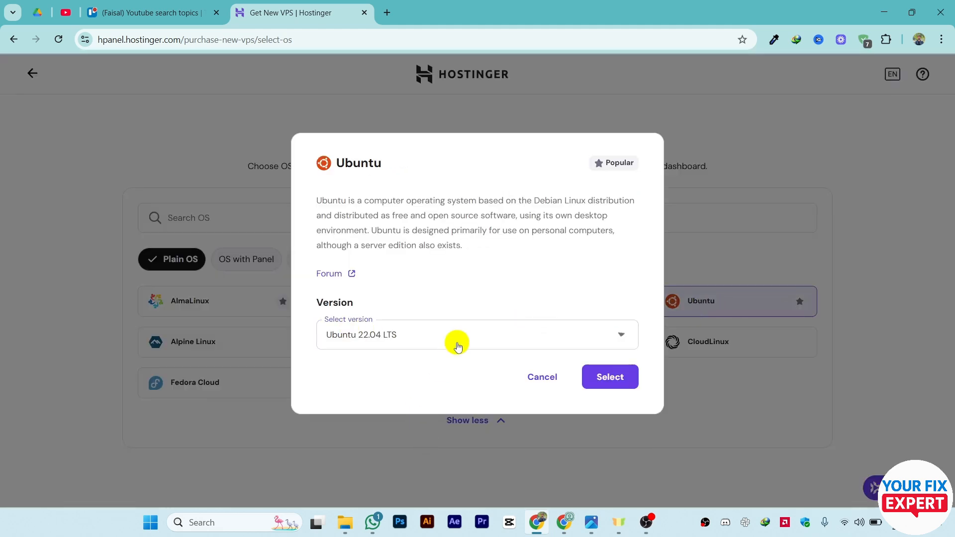
click(455, 336)
click(426, 372)
- Confirm Ubuntu and enter a root password that satisfies all listed requirements
click(609, 377)
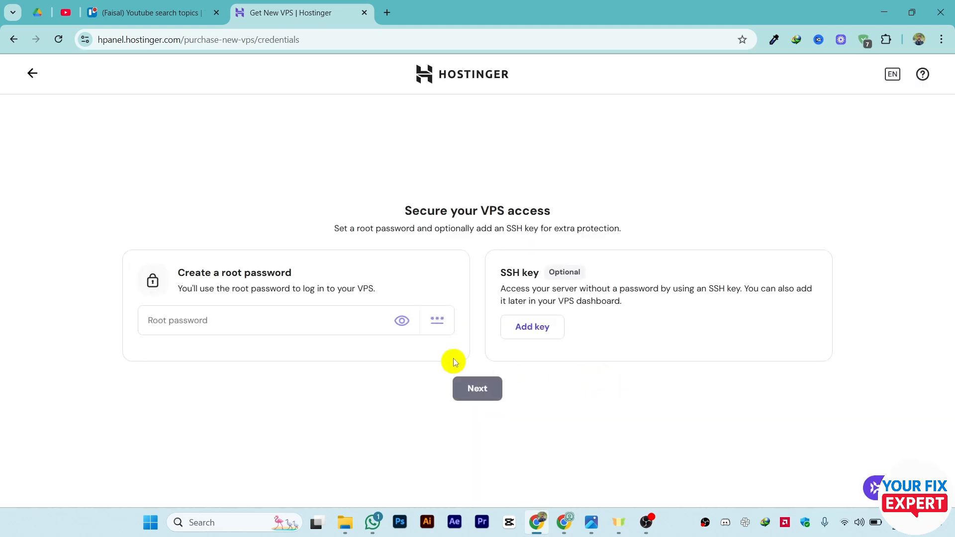
click(246, 320)
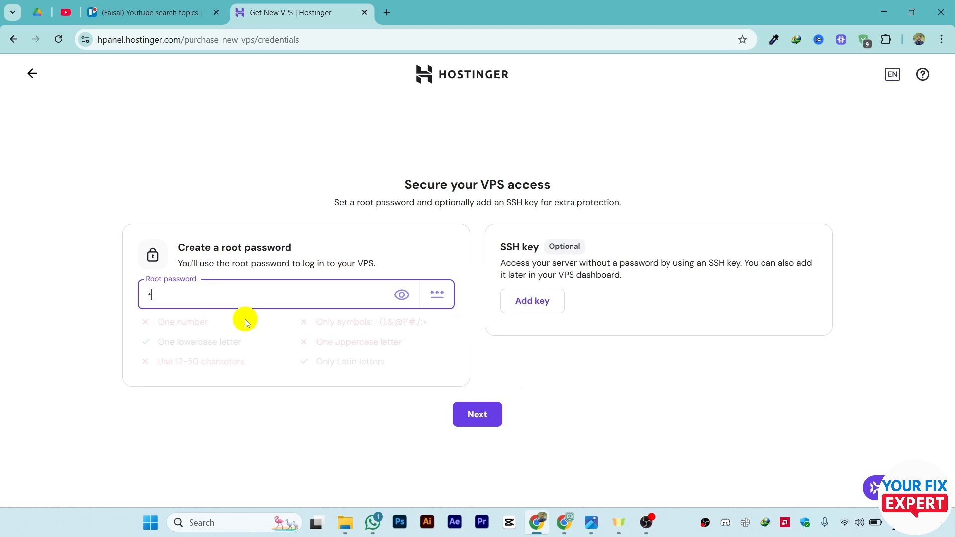
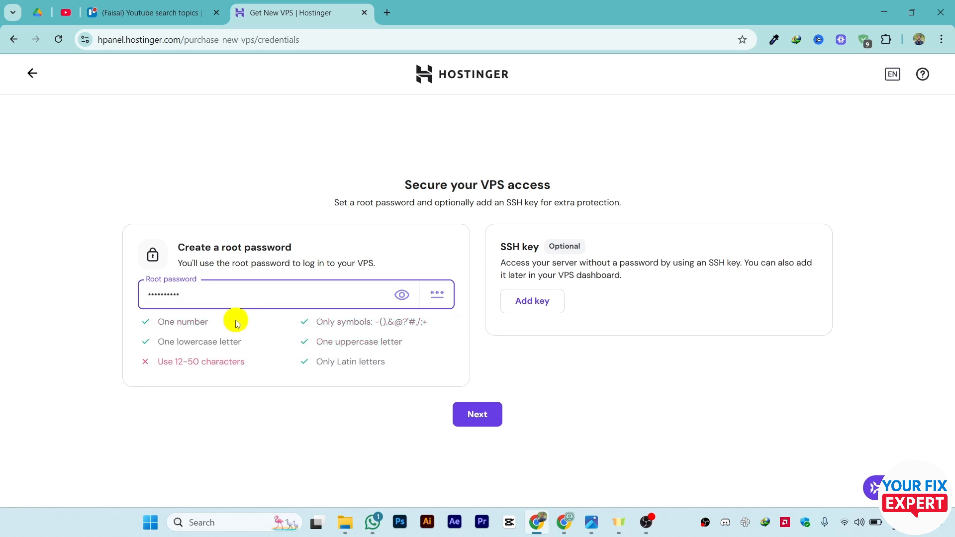
click(299, 394)
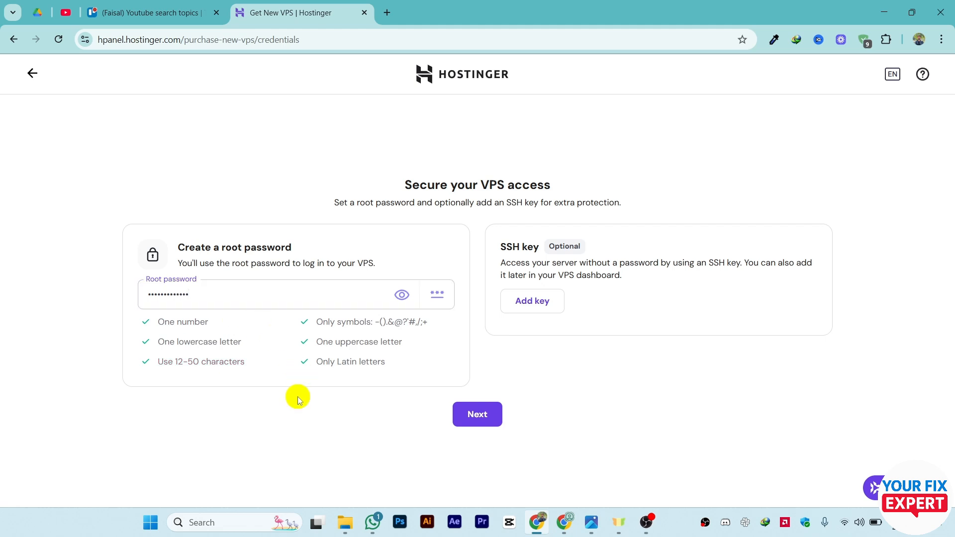
drag(299, 262, 381, 263)
click(385, 259)
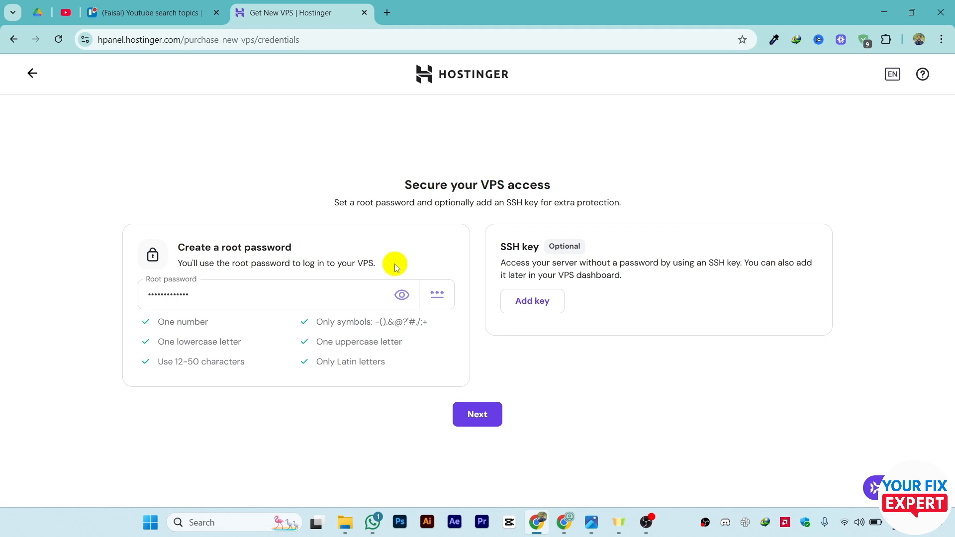
- Submit the root password and review the Additional features step with Malware scanner checked
click(478, 414)
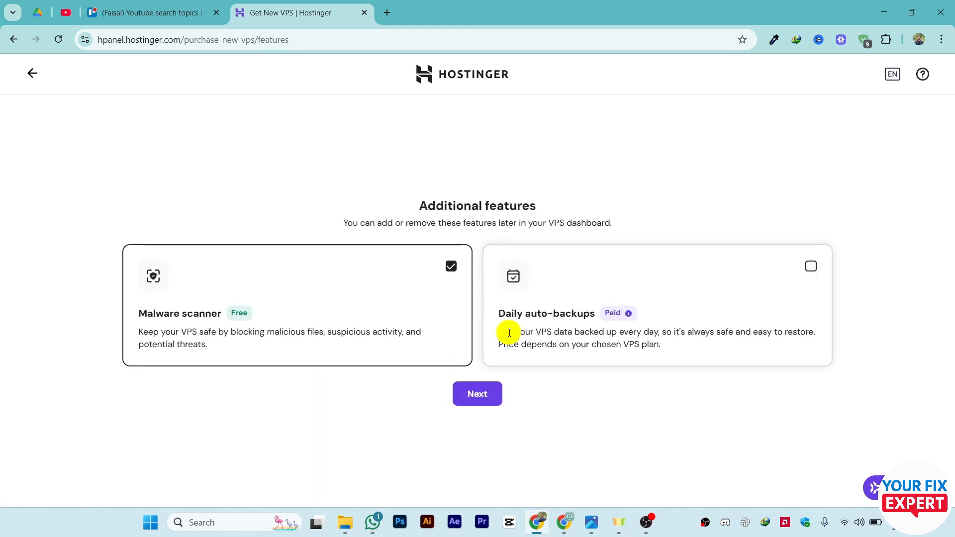
drag(419, 206, 575, 198)
click(392, 262)
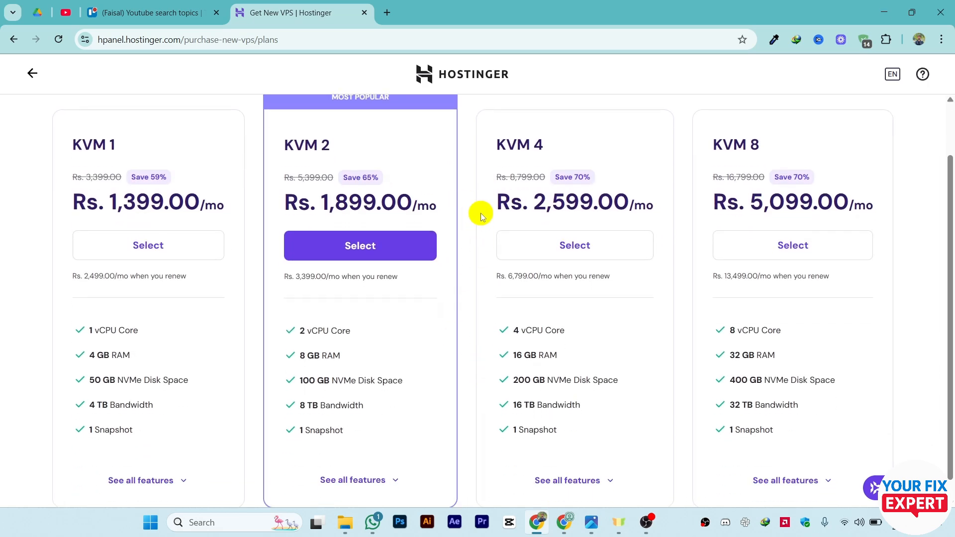
scroll(480, 217, down, 1)
scroll(480, 217, up, 2)
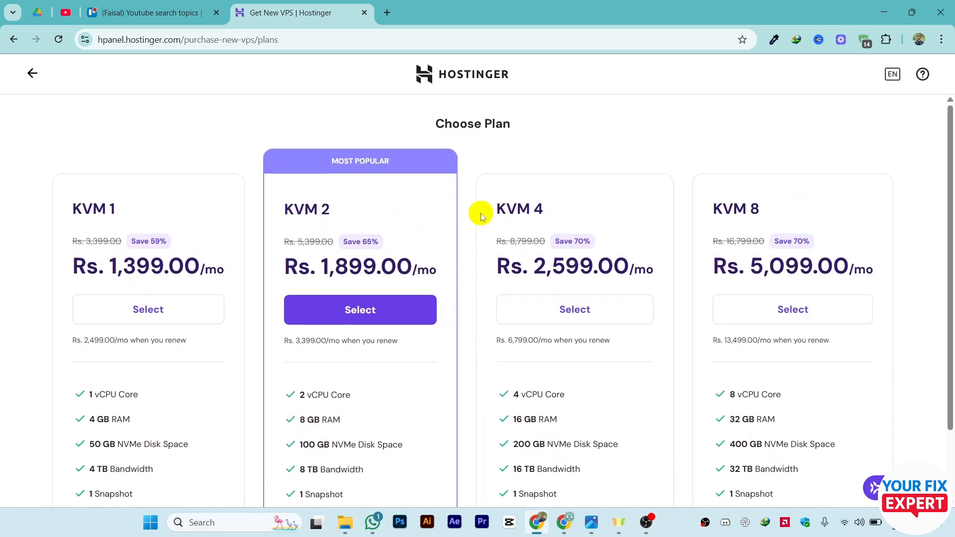
drag(71, 207, 164, 213)
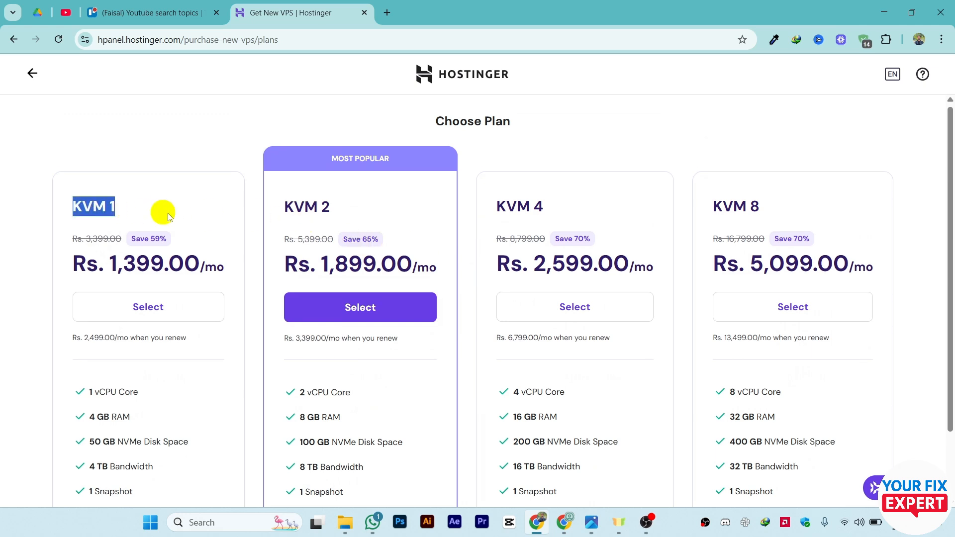
drag(288, 211, 522, 207)
click(735, 207)
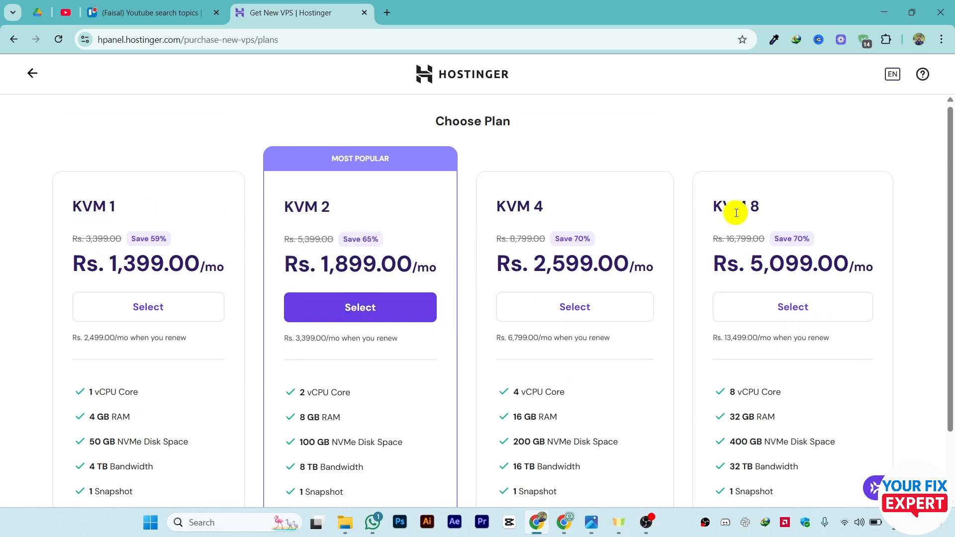
scroll(734, 209, down, 2)
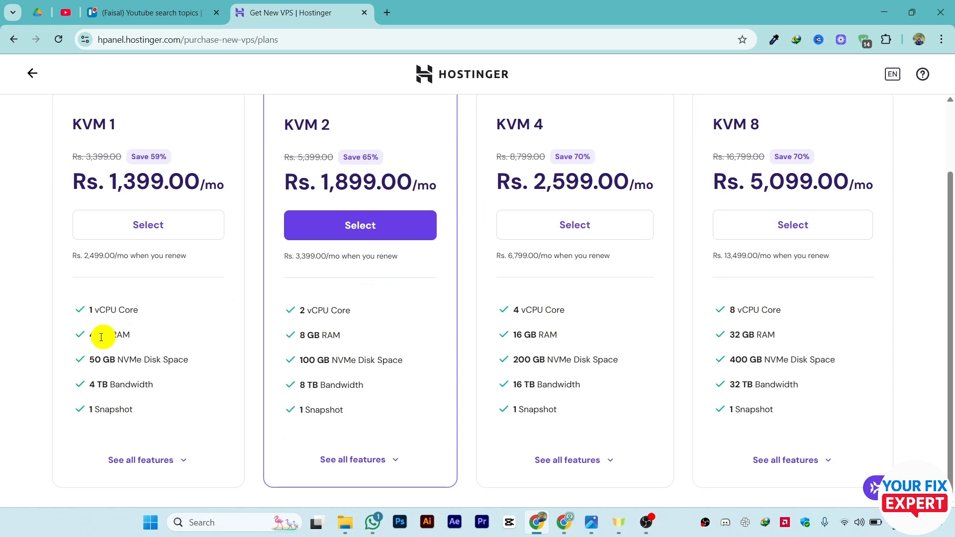
mouse_move(90, 334)
mouse_down()
mouse_move(130, 336)
mouse_move(183, 360)
mouse_up()
click(179, 360)
drag(112, 384, 149, 386)
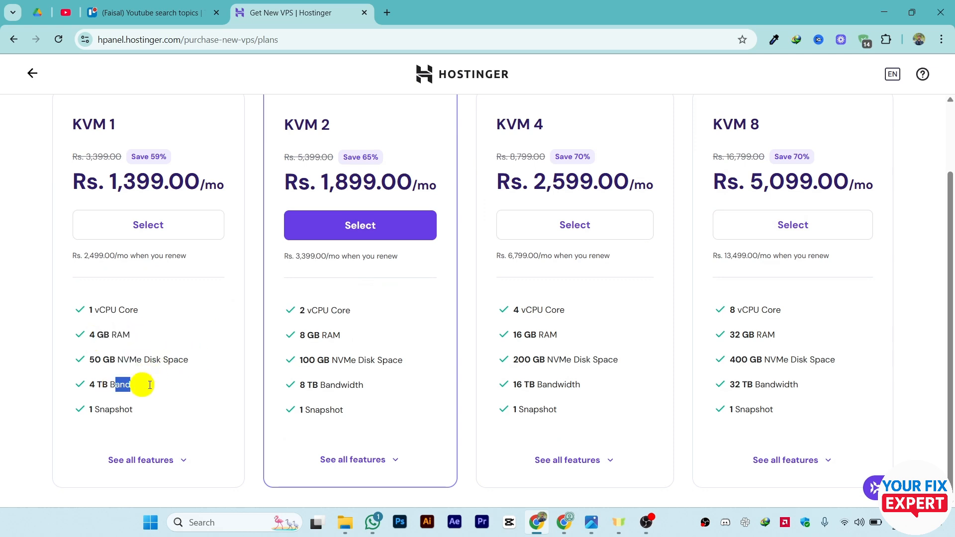
click(113, 308)
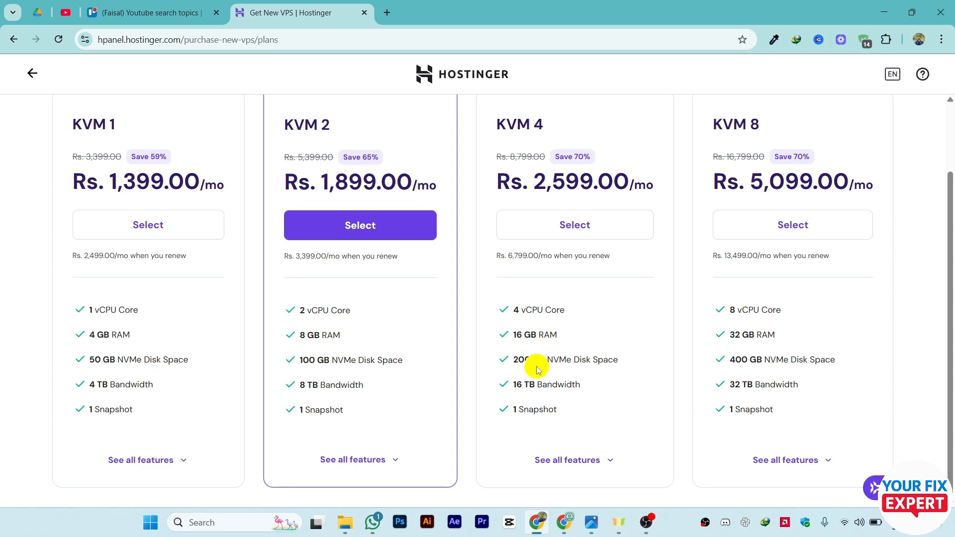
scroll(536, 369, up, 1)
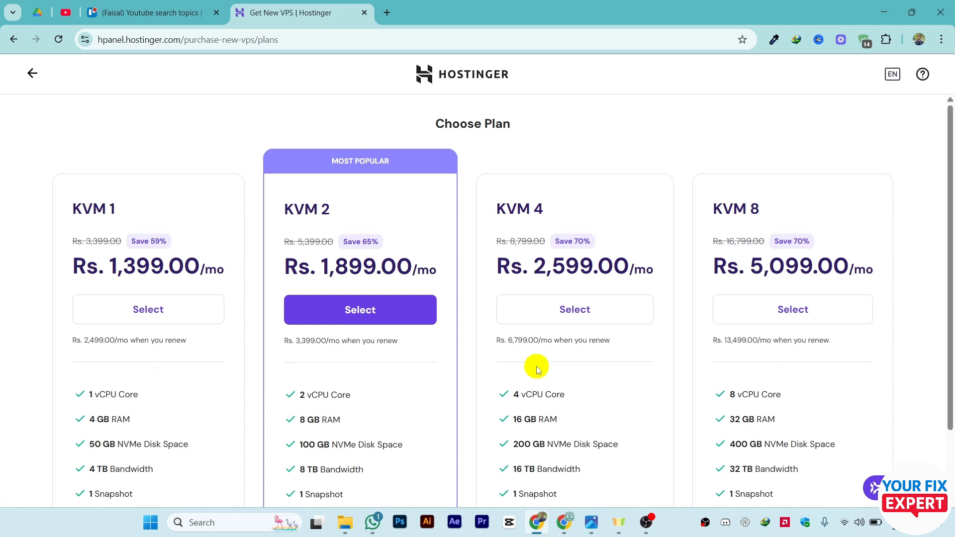
scroll(536, 369, down, 1)
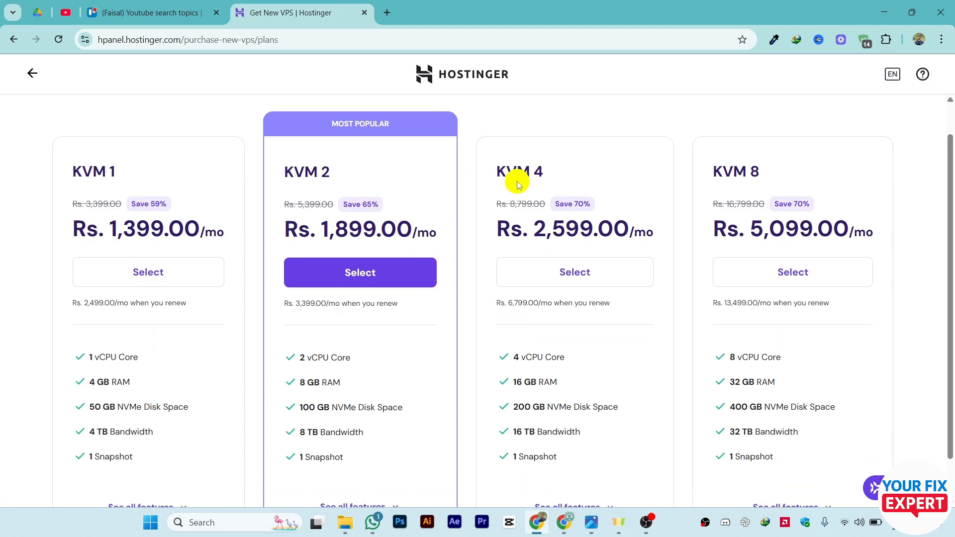
scroll(516, 123, up, 1)
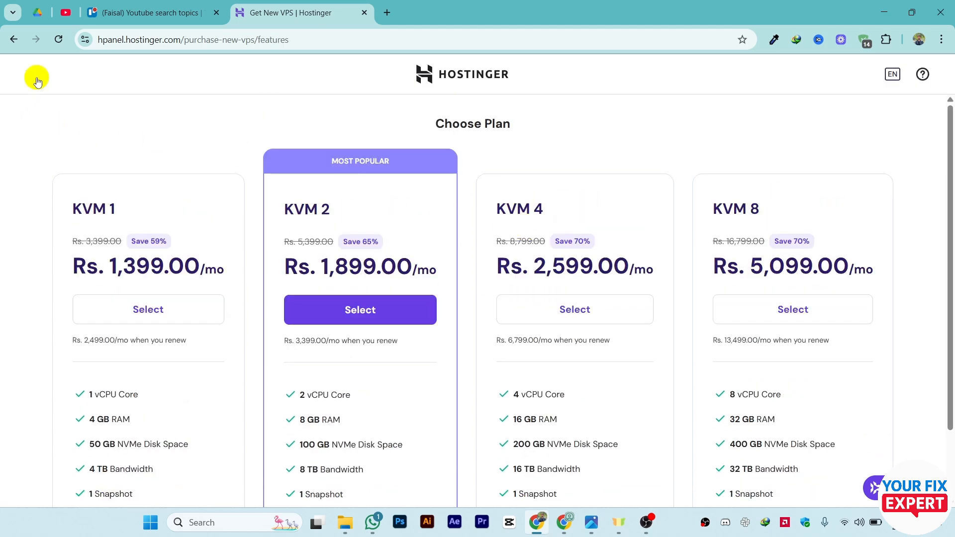
- Exit the VPS purchase wizard and confirm Leave to return to the Home dashboard
click(13, 39)
click(463, 78)
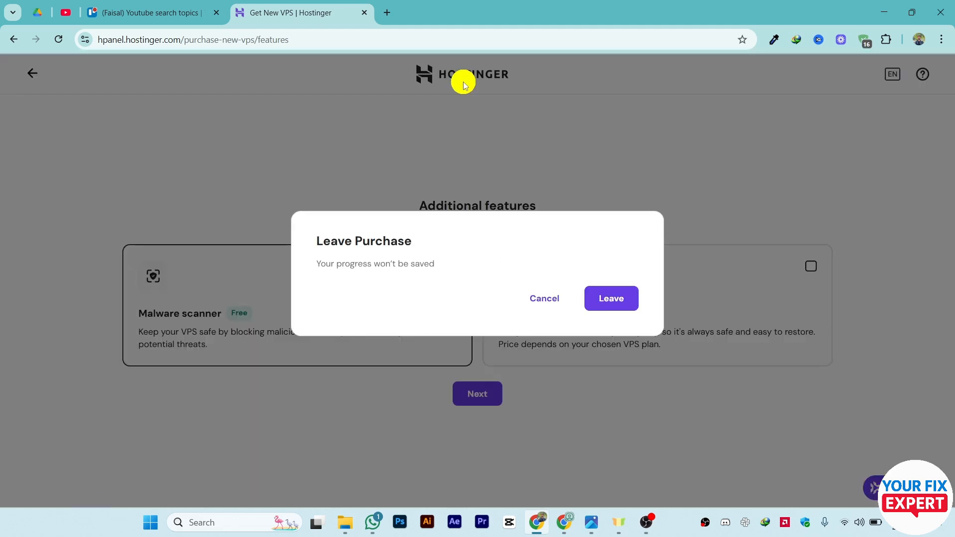
click(611, 298)
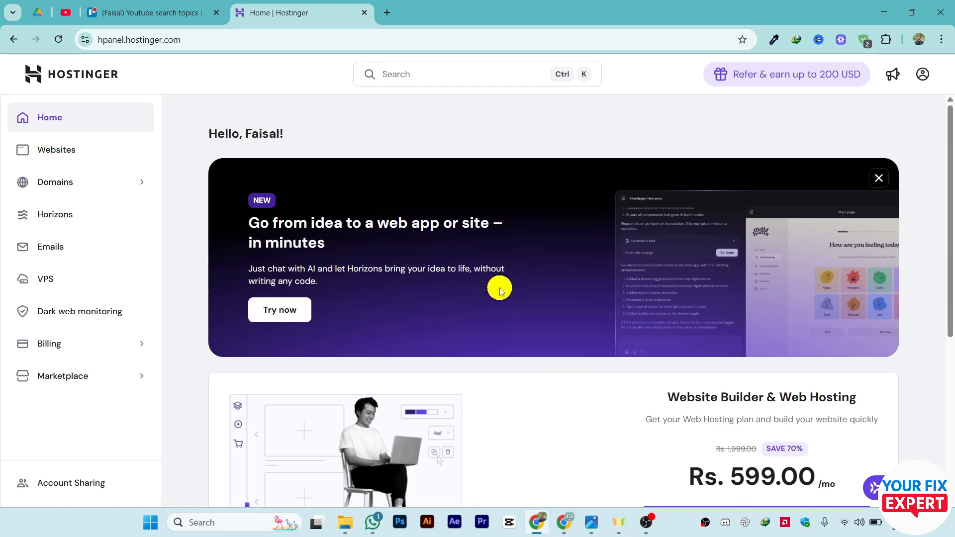
scroll(499, 290, down, 3)
scroll(499, 289, up, 3)
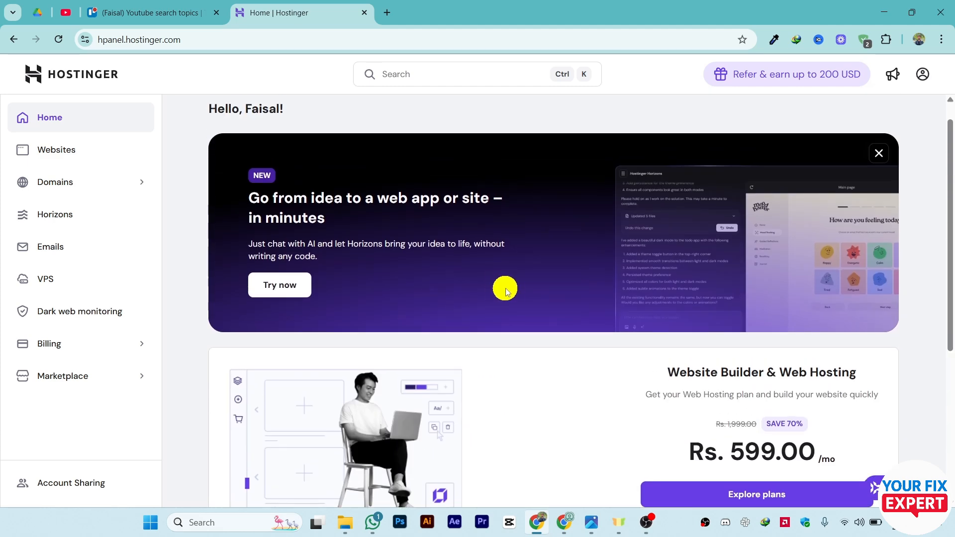